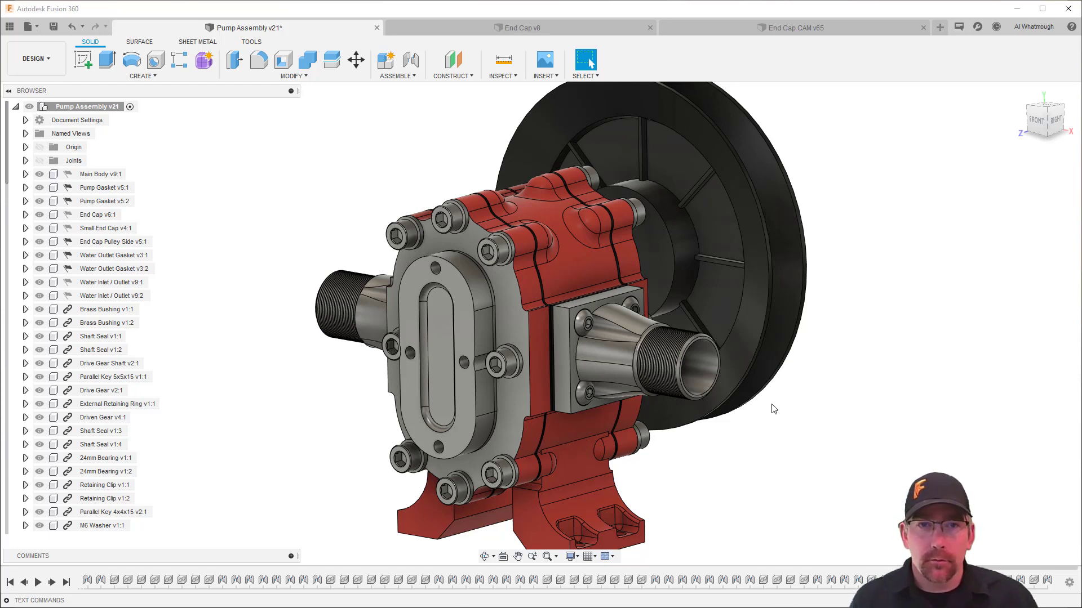
Check the pump from home, front, left, top and 3D views, then replay End Cap v8's history
{"action": "middle_click_drag", "start_coordinate": [774, 409], "coordinate": [494, 461], "text": "shift"}
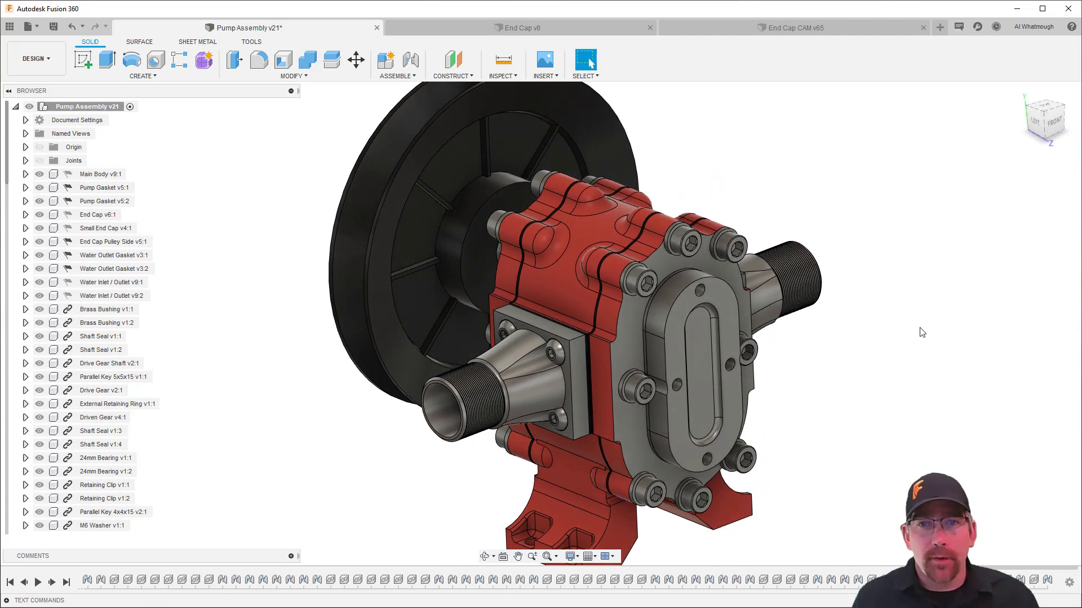
{"action": "left_click", "coordinate": [1021, 93]}
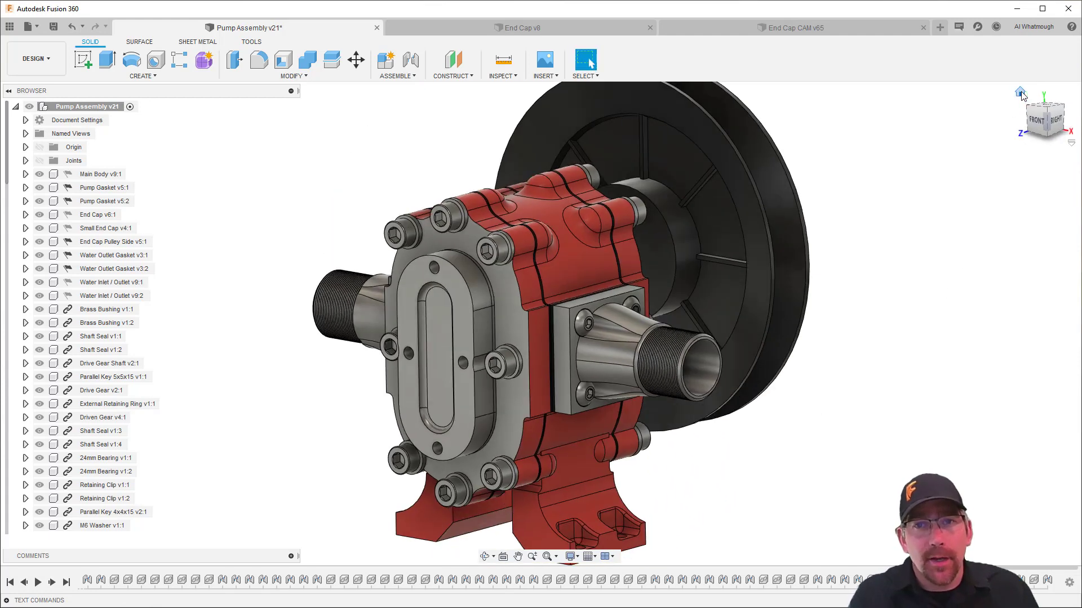
{"action": "left_click", "coordinate": [1037, 114]}
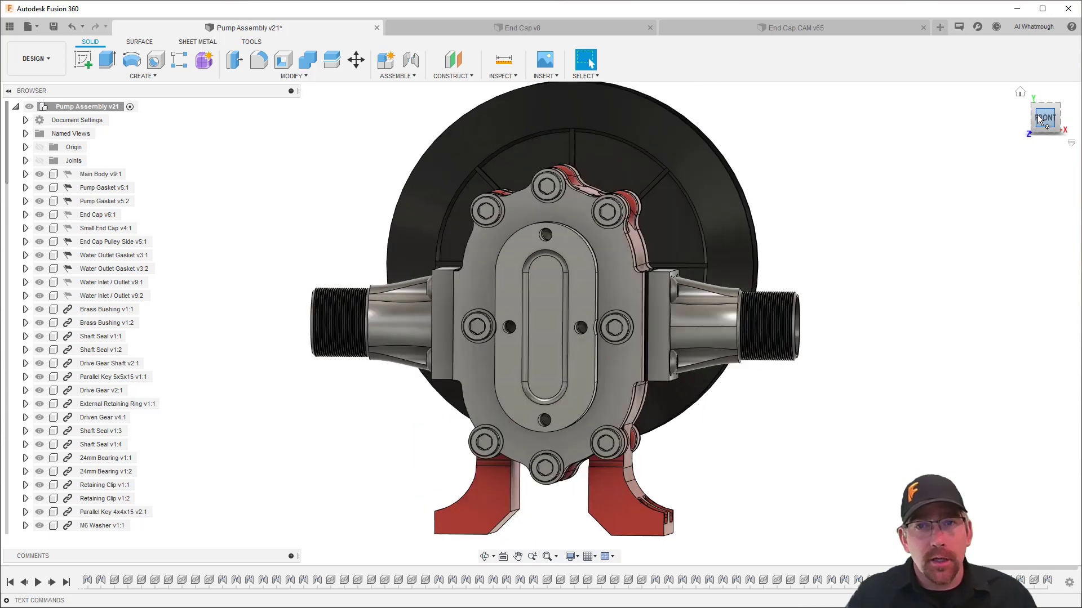
{"action": "left_click", "coordinate": [1024, 117]}
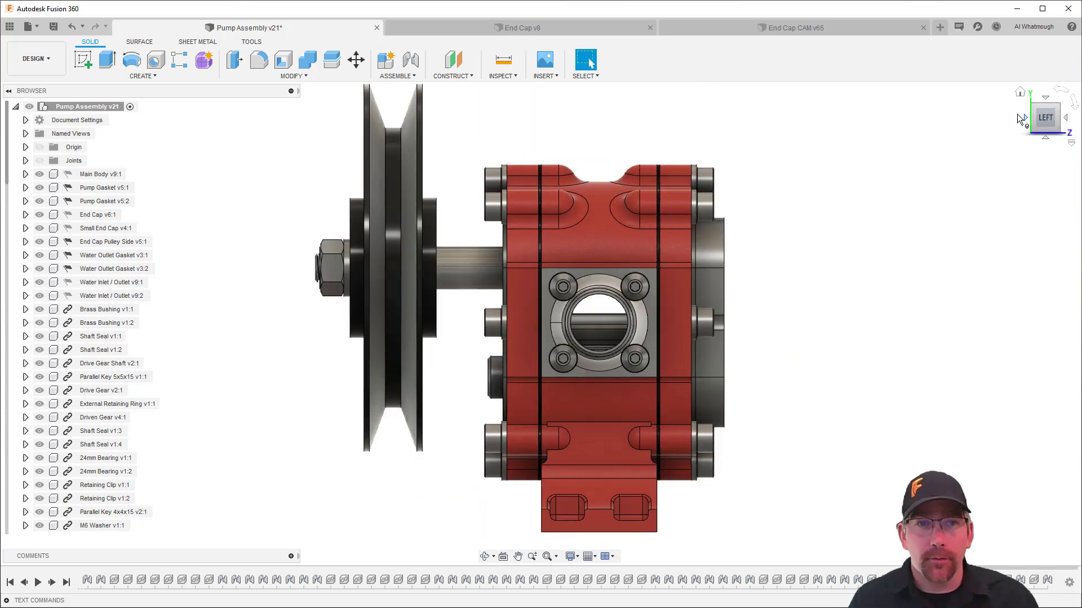
{"action": "left_click", "coordinate": [1045, 98]}
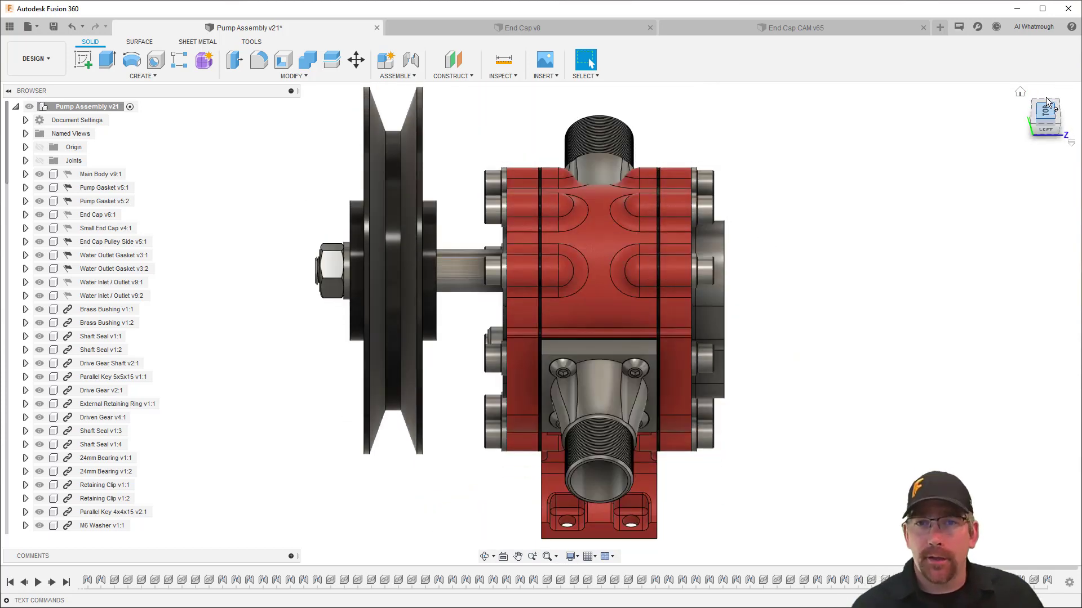
{"action": "left_click", "coordinate": [1060, 134]}
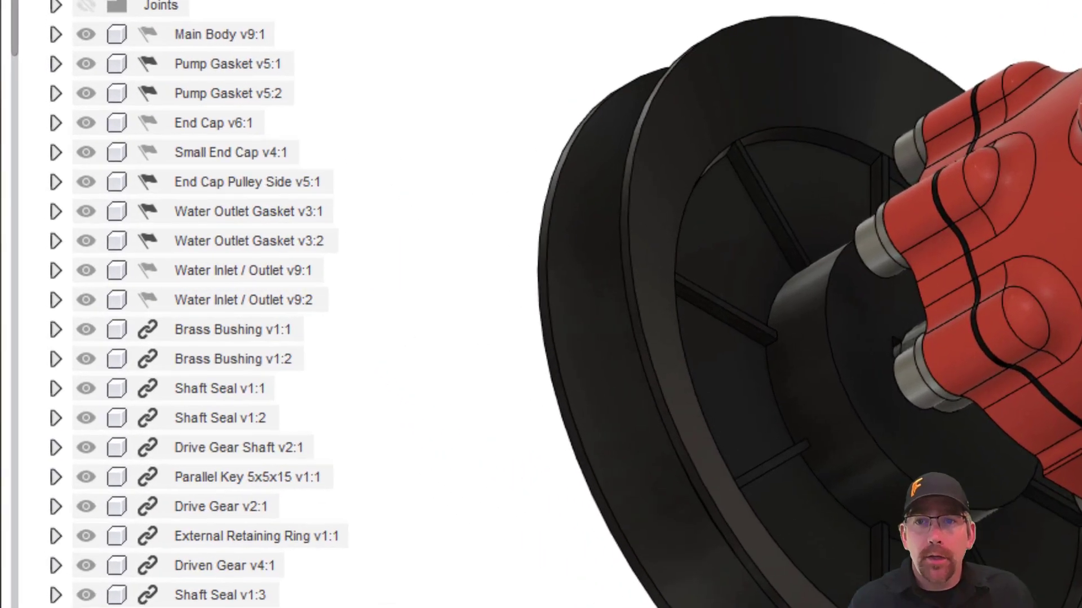
{"action": "left_click", "coordinate": [1041, 126]}
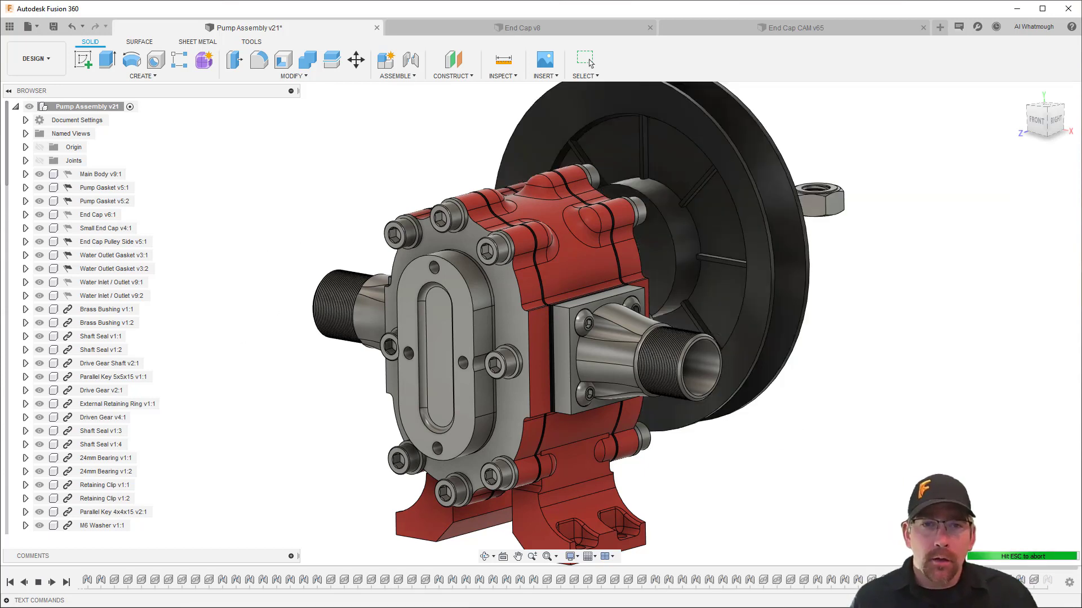
{"action": "left_click", "coordinate": [479, 25]}
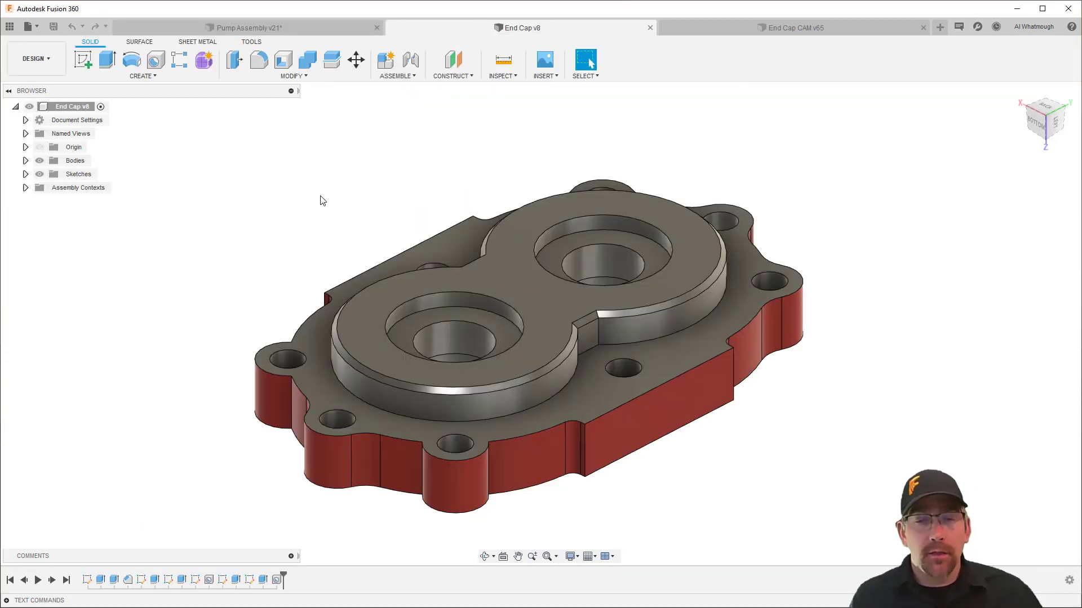
{"action": "left_click", "coordinate": [38, 584]}
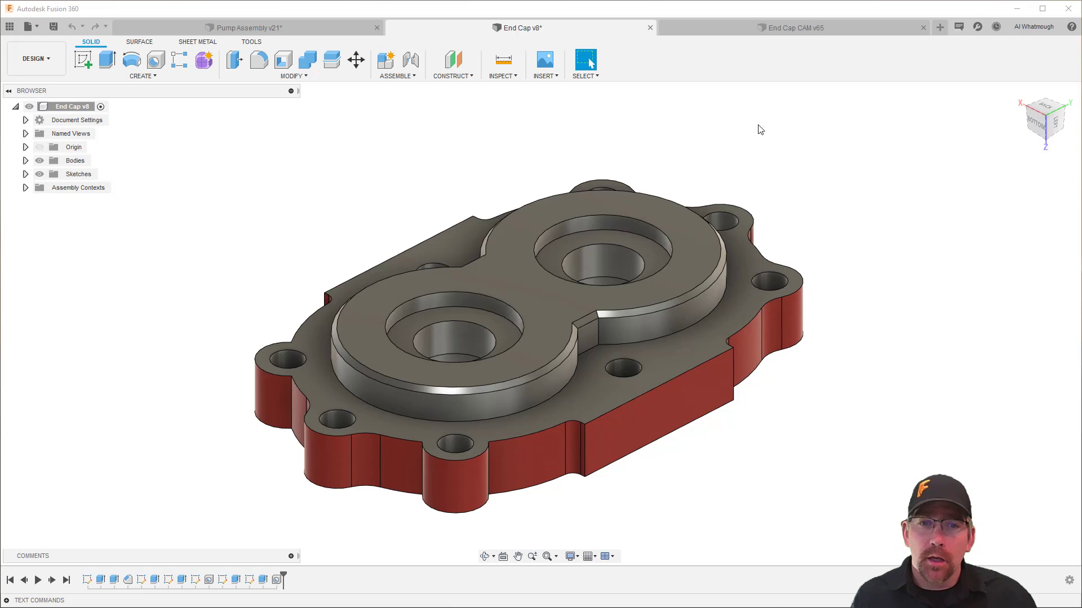
Open End Cap CAM v65 and replay its tombstone fixture history from the start, twice
{"action": "left_click", "coordinate": [726, 31]}
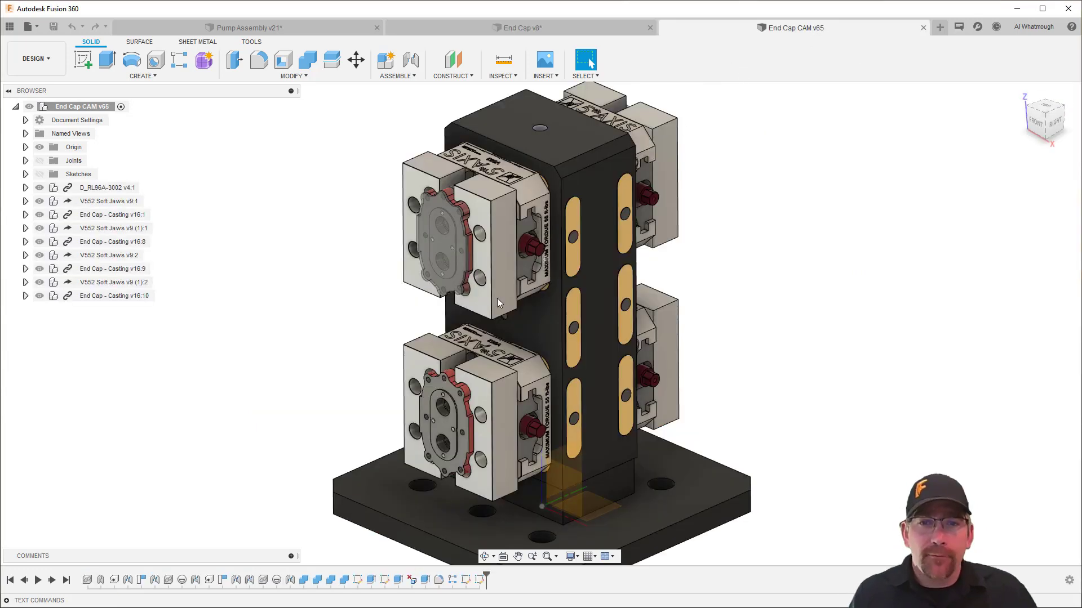
{"action": "left_click", "coordinate": [38, 580]}
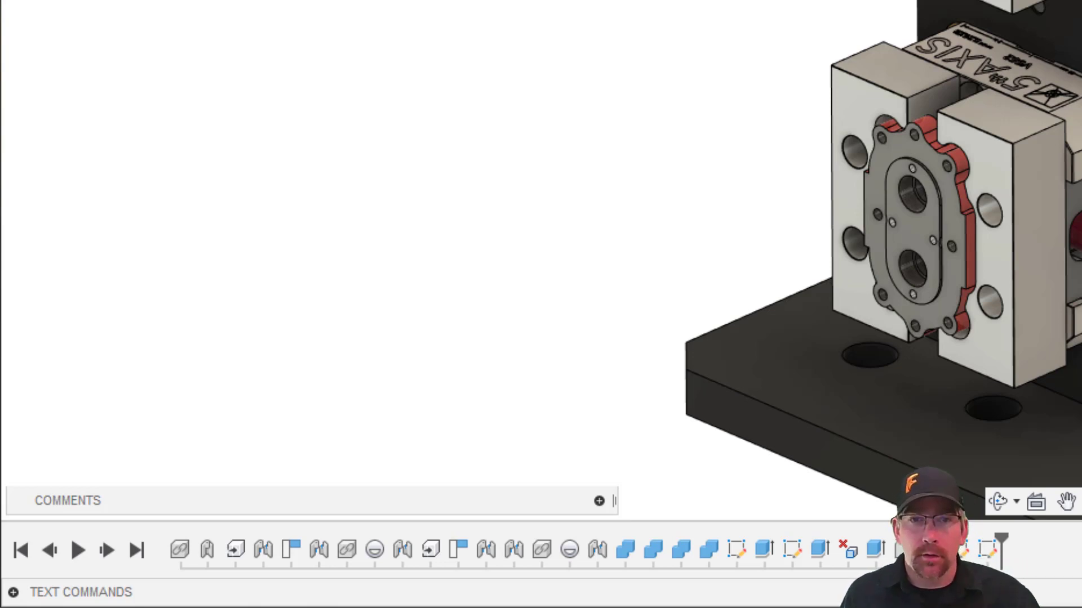
{"action": "left_click", "coordinate": [77, 551]}
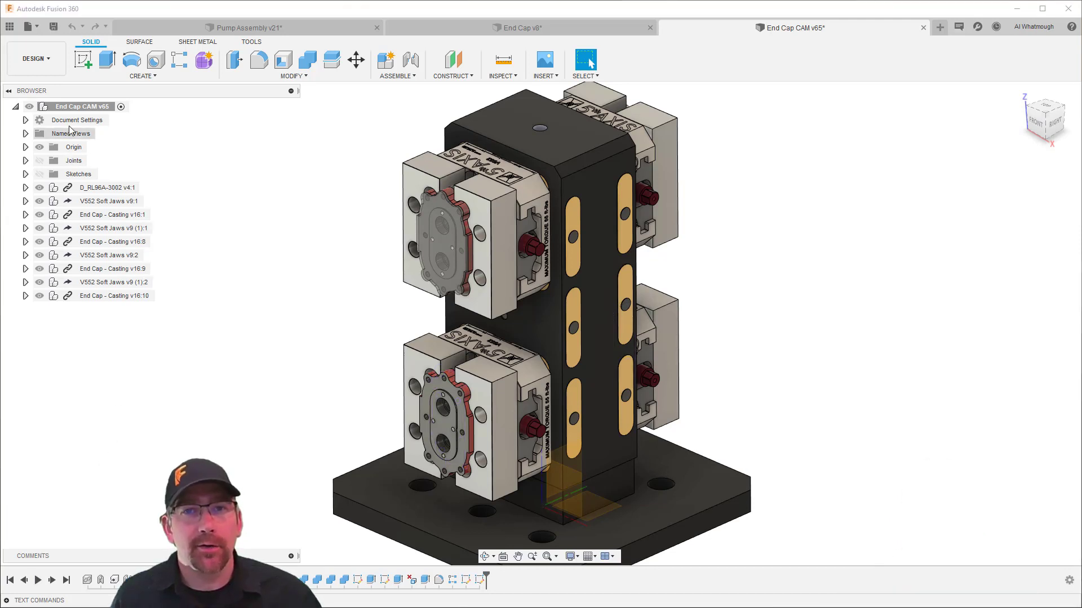
Switch End Cap CAM v65 from Design to the Manufacture workspace
{"action": "left_click", "coordinate": [53, 64]}
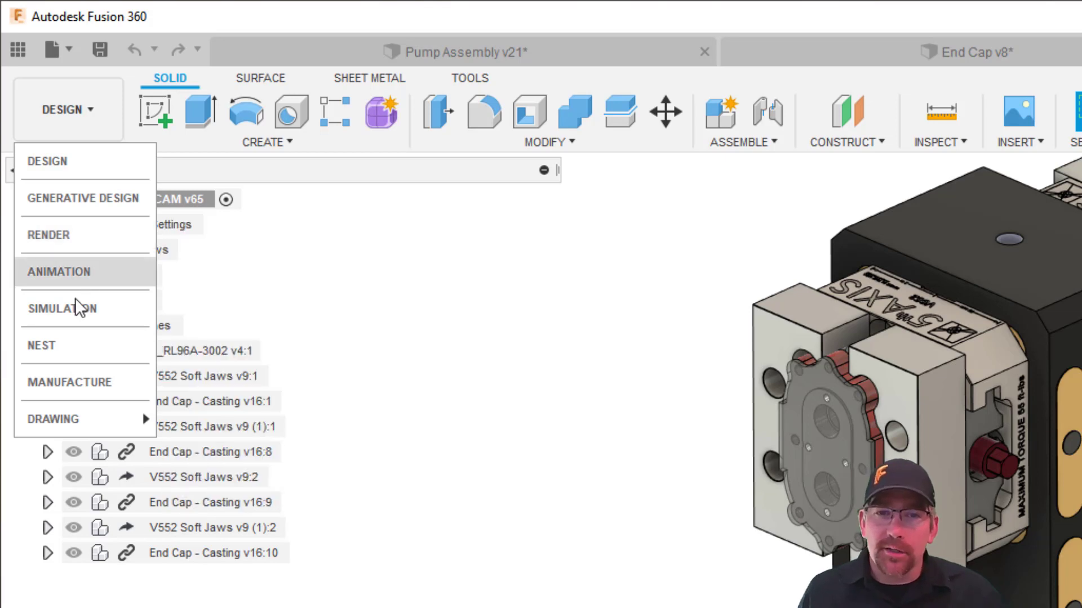
{"action": "mouse_move", "coordinate": [89, 409]}
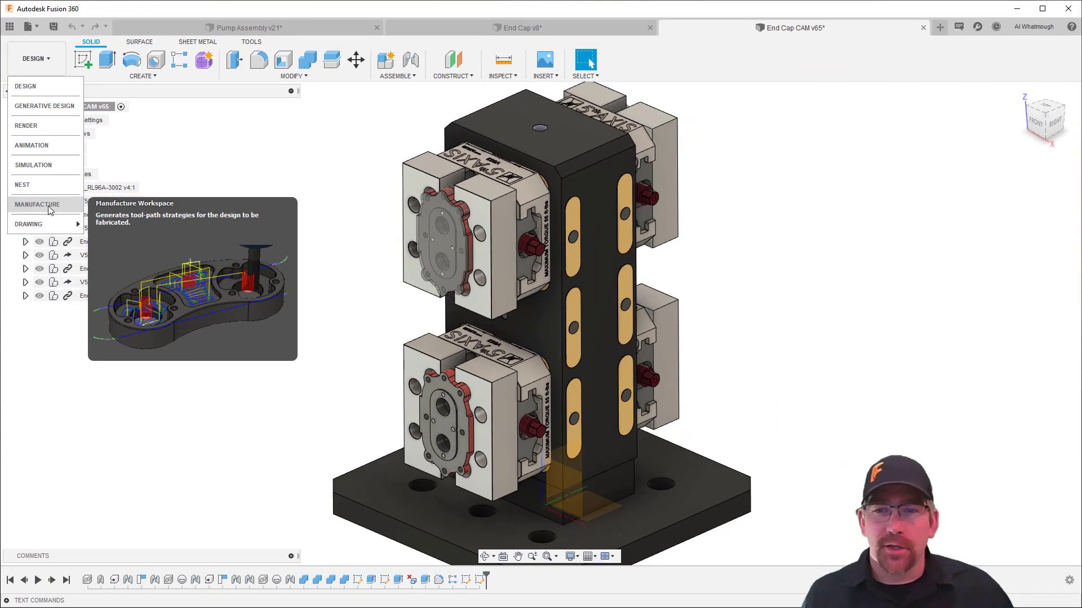
{"action": "left_click", "coordinate": [49, 205]}
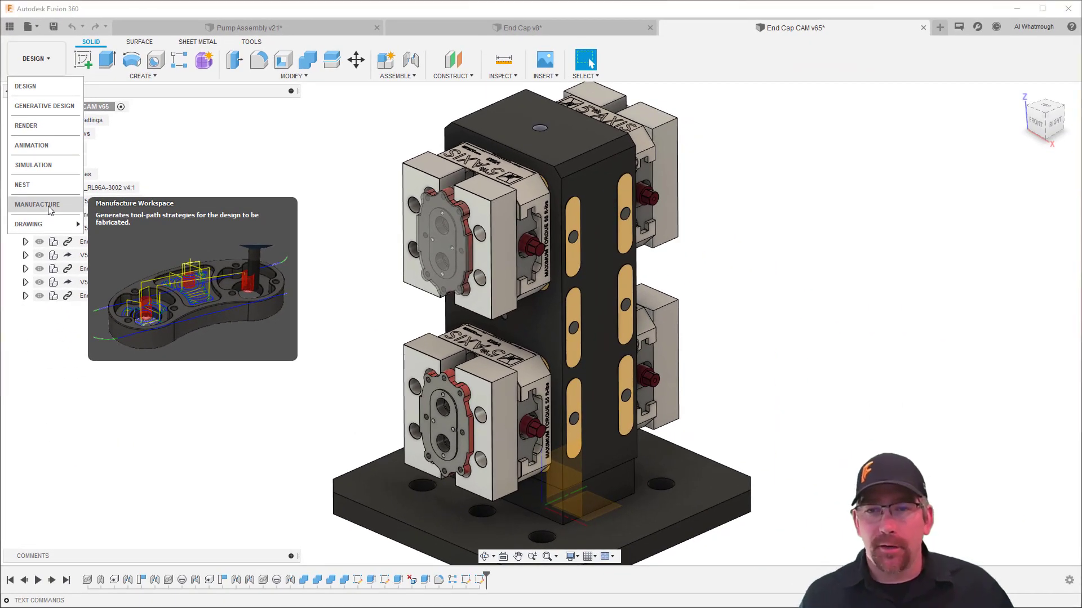
Display each Setup 1 toolpath in turn, from Rough Face through drilling, tapping and bores to Chamfers
{"action": "scroll", "coordinate": [394, 327], "scroll_direction": "up", "scroll_amount": 5}
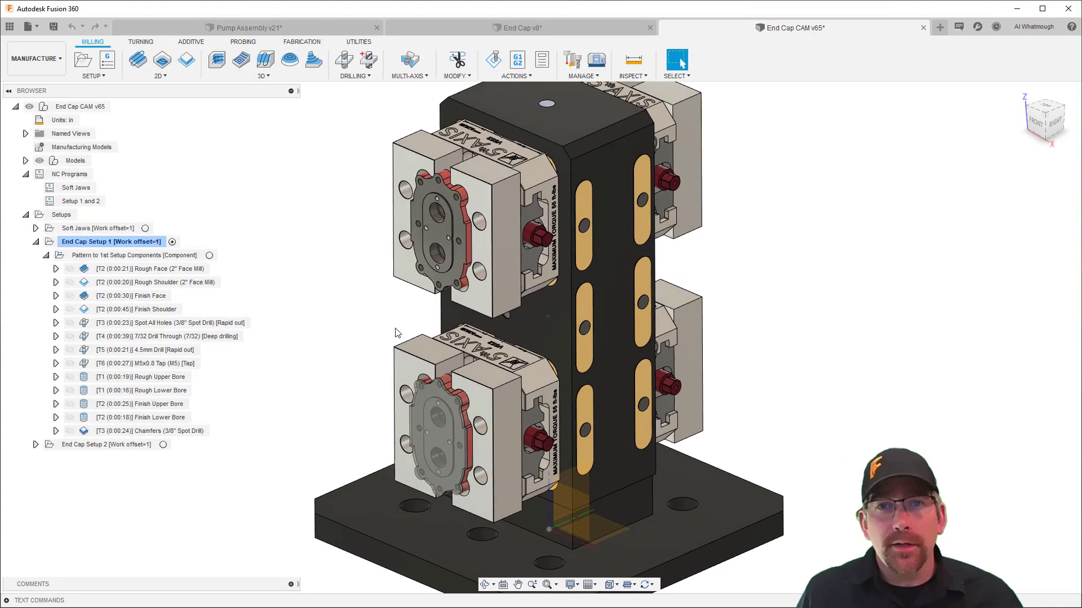
{"action": "scroll", "coordinate": [370, 350], "scroll_direction": "up", "scroll_amount": 5}
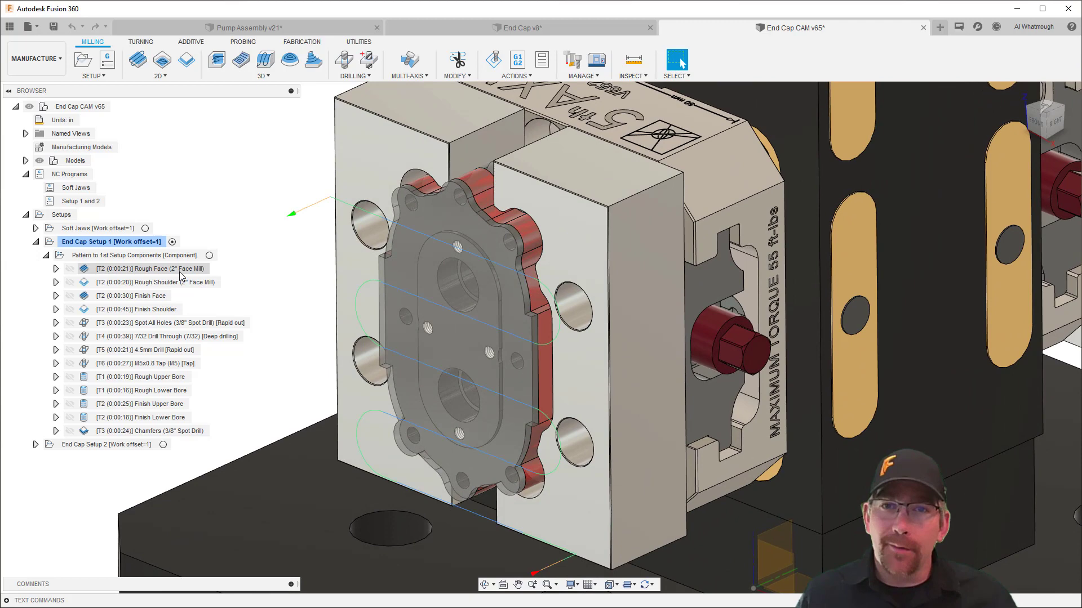
{"action": "left_click", "coordinate": [179, 270]}
{"action": "left_click", "coordinate": [177, 283]}
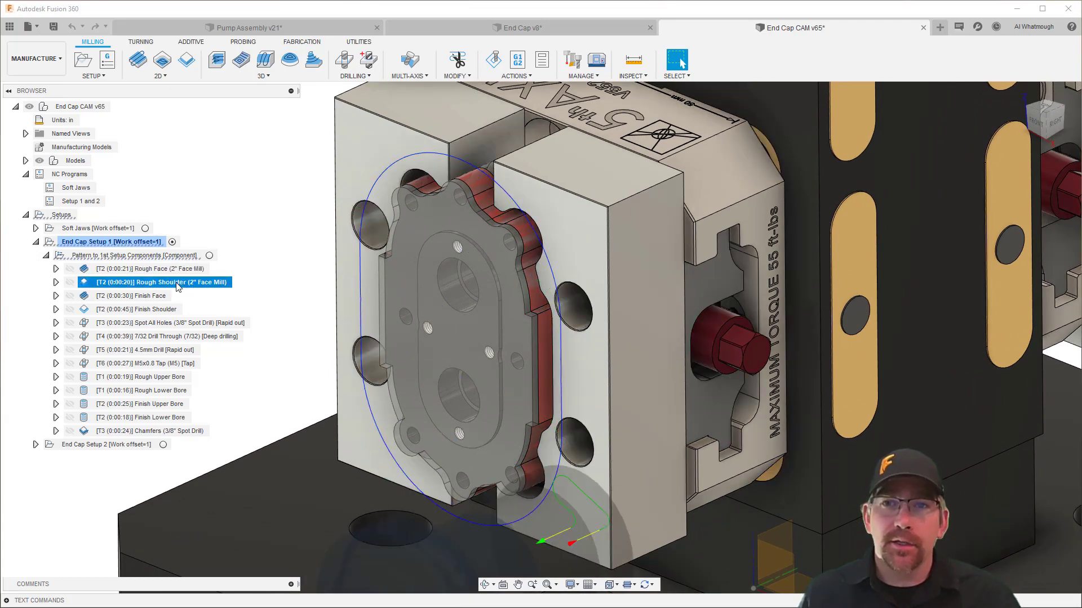
{"action": "left_click", "coordinate": [162, 297]}
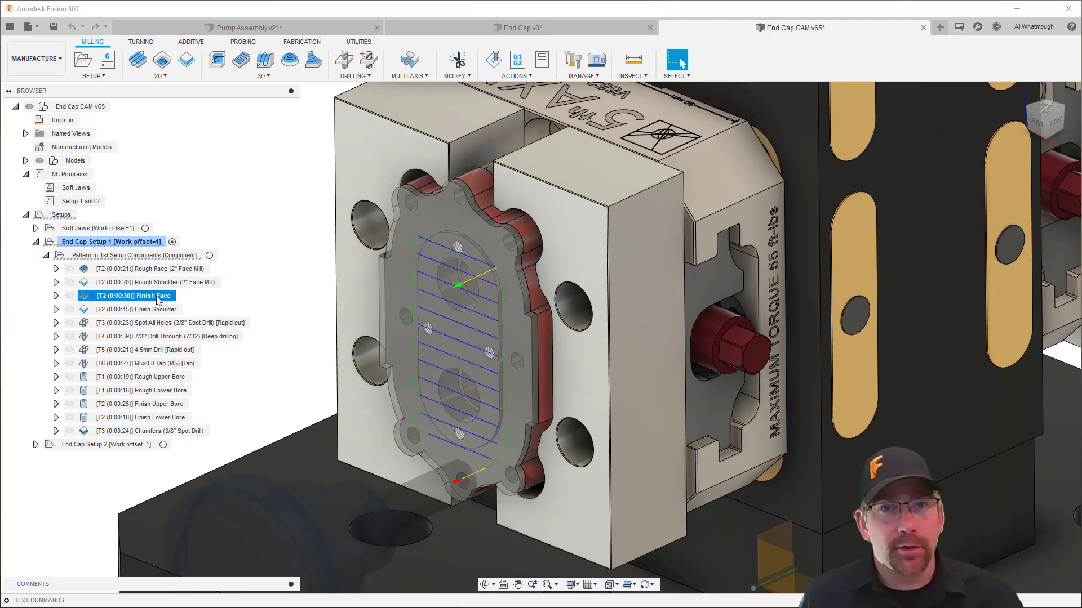
{"action": "left_click", "coordinate": [154, 309]}
{"action": "left_click", "coordinate": [152, 324]}
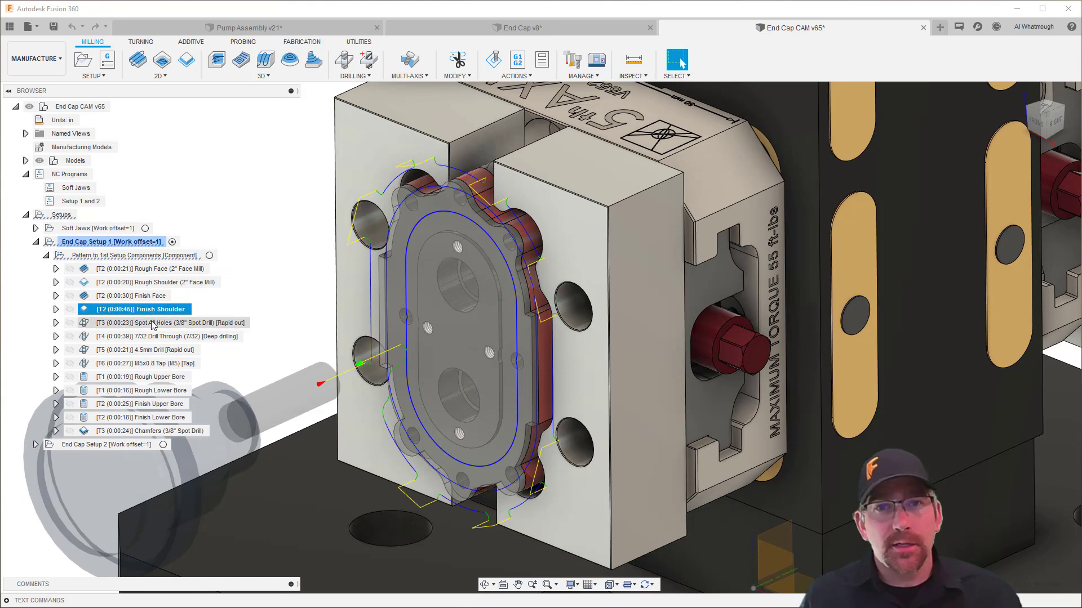
{"action": "left_click", "coordinate": [150, 337]}
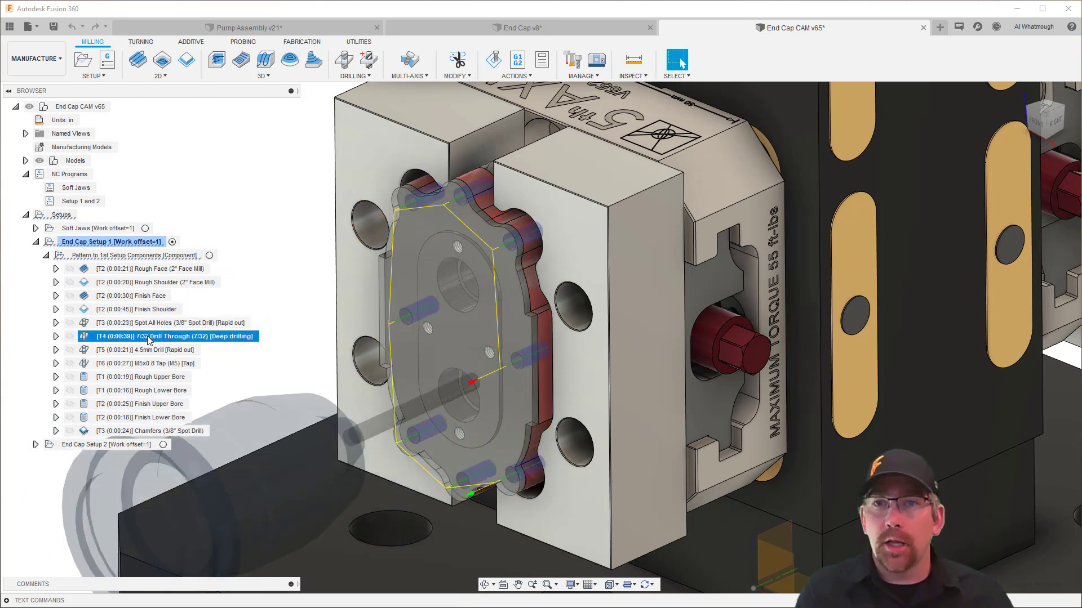
{"action": "left_click", "coordinate": [145, 350]}
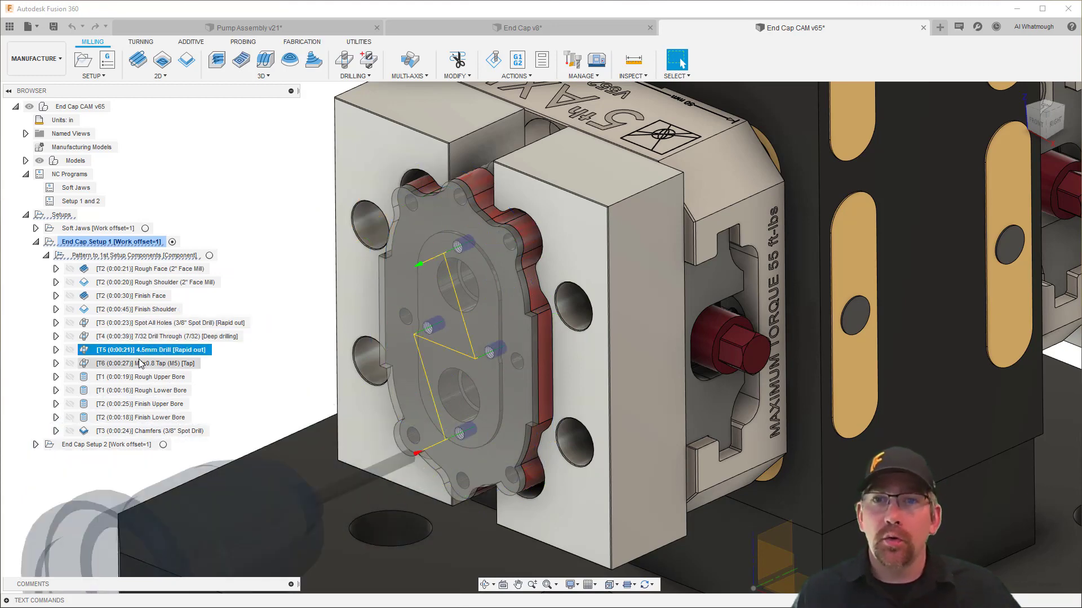
{"action": "left_click", "coordinate": [141, 364]}
{"action": "left_click", "coordinate": [142, 377]}
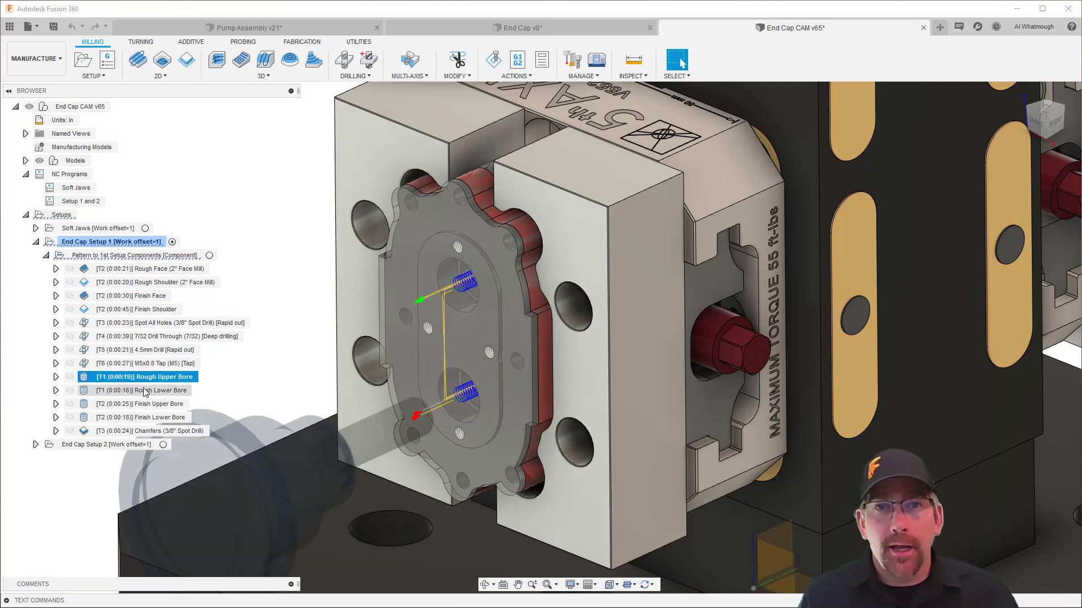
{"action": "left_click", "coordinate": [146, 391]}
{"action": "left_click", "coordinate": [147, 404]}
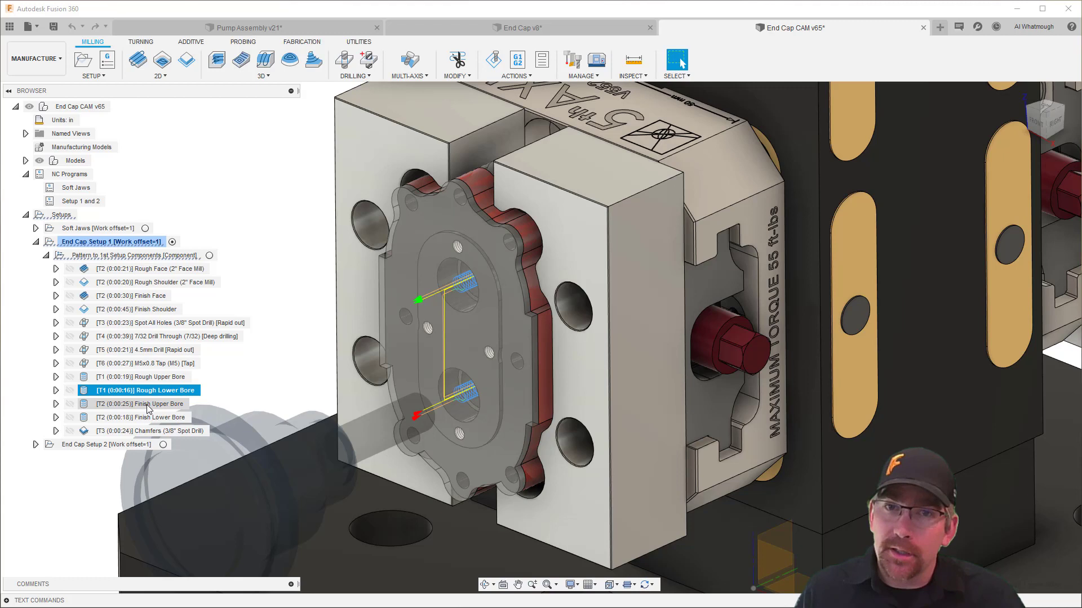
{"action": "left_click", "coordinate": [147, 417]}
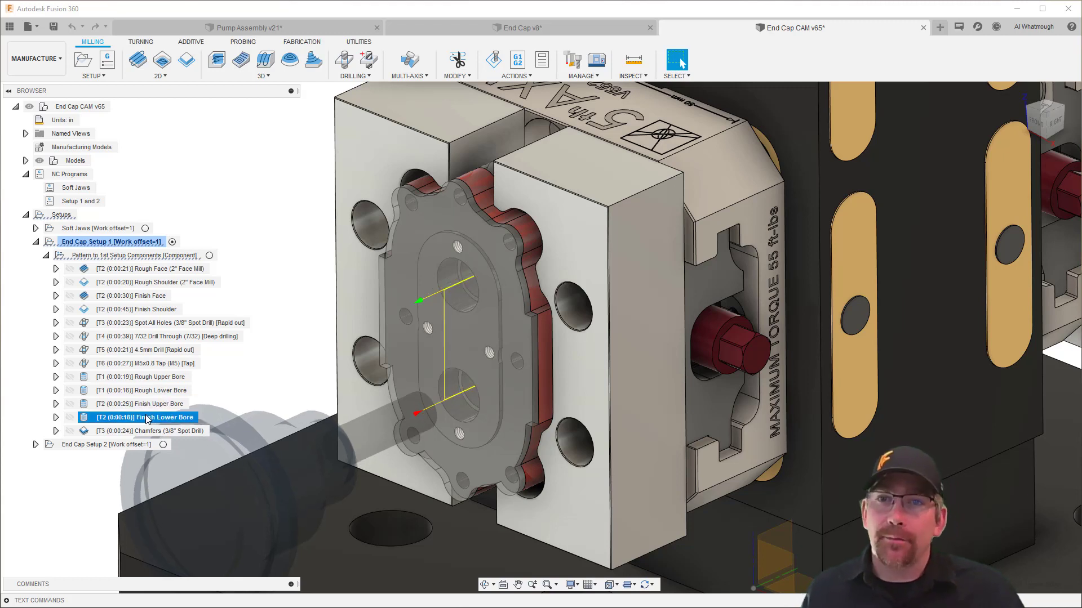
{"action": "left_click", "coordinate": [147, 428]}
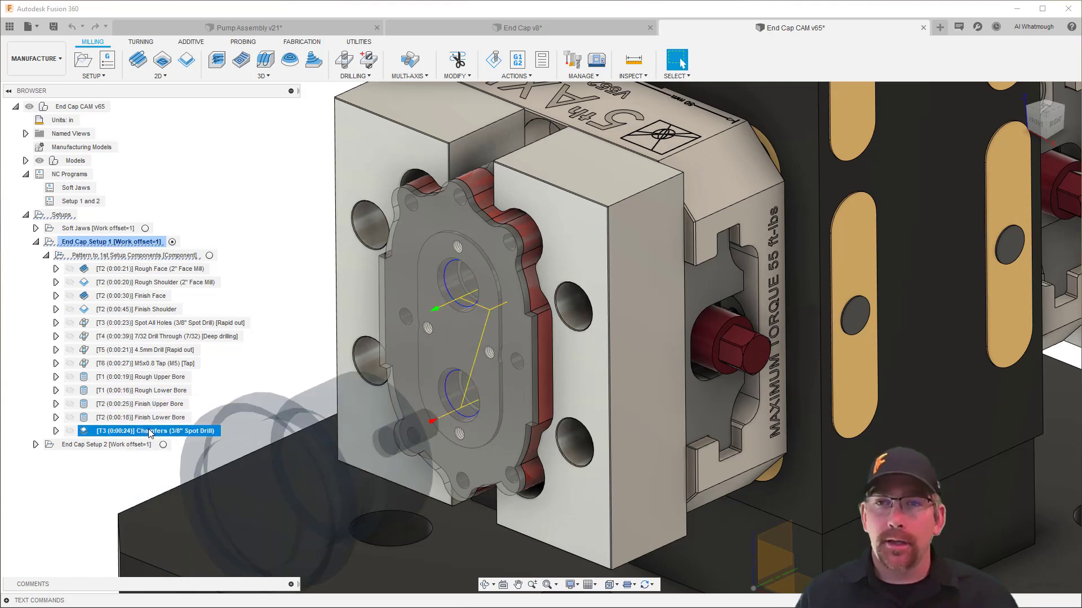
Select all thirteen operations, Rough Face to Chamfers, and simulate them
{"action": "left_click", "coordinate": [151, 269], "text": "shift"}
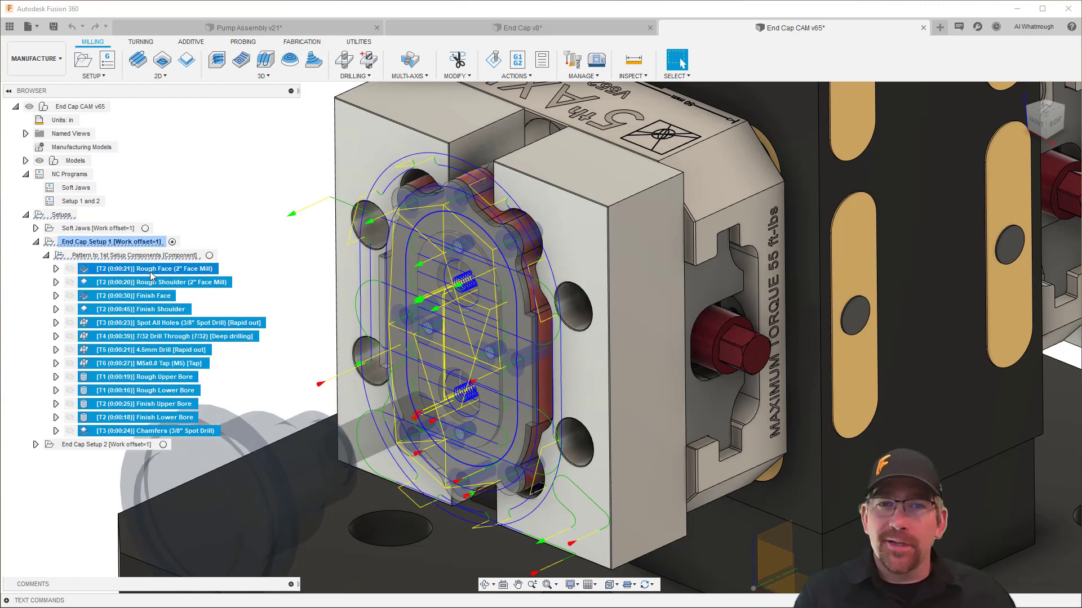
{"action": "right_click", "coordinate": [151, 275]}
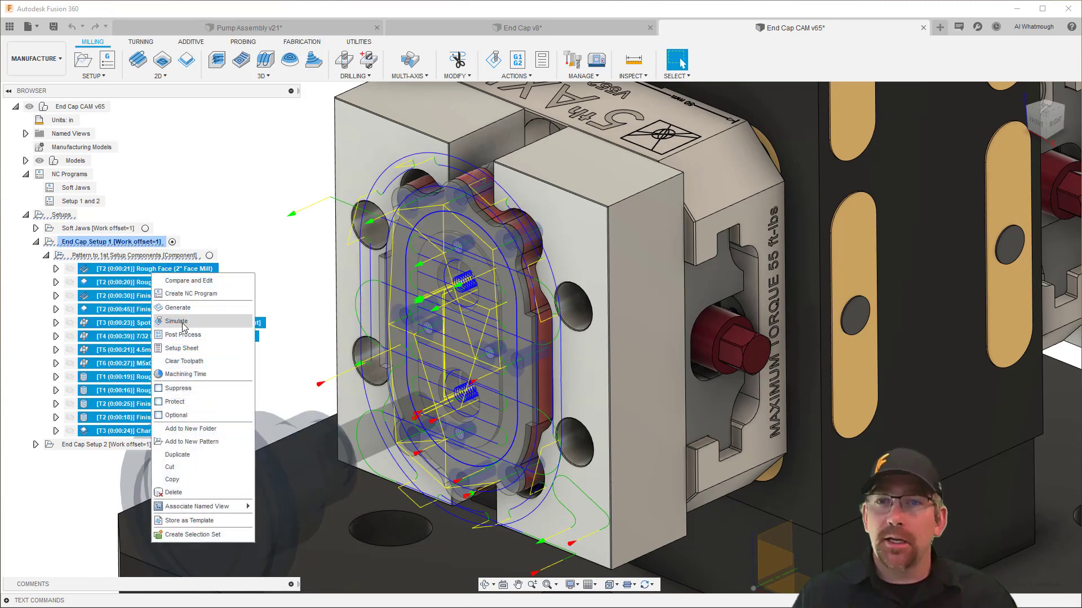
{"action": "left_click", "coordinate": [183, 327]}
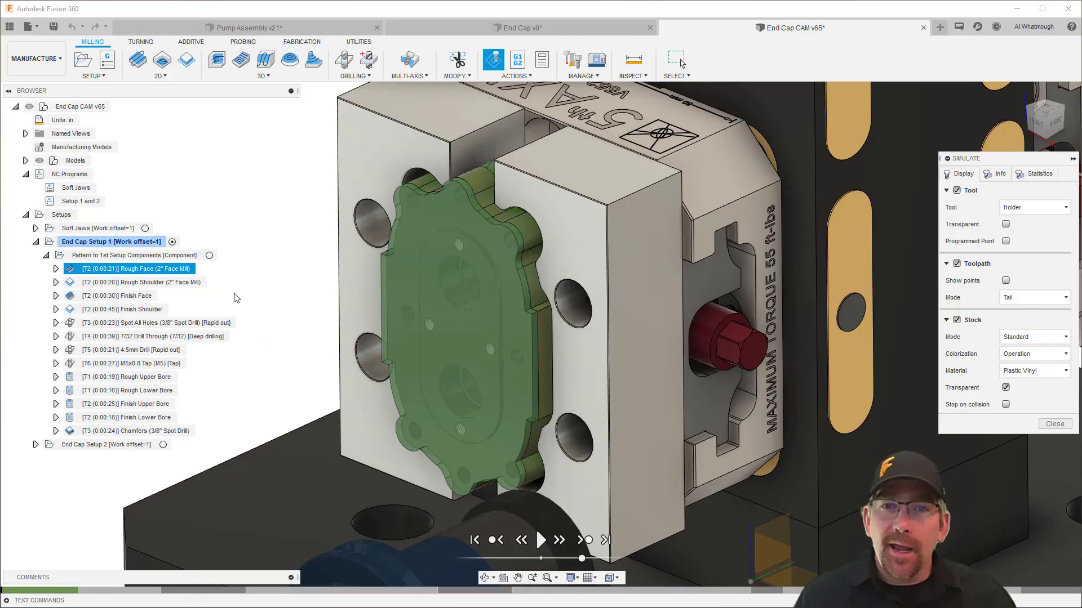
Play the End Cap Setup 1 simulation through facing, drilling and tapping
{"action": "left_click", "coordinate": [540, 540]}
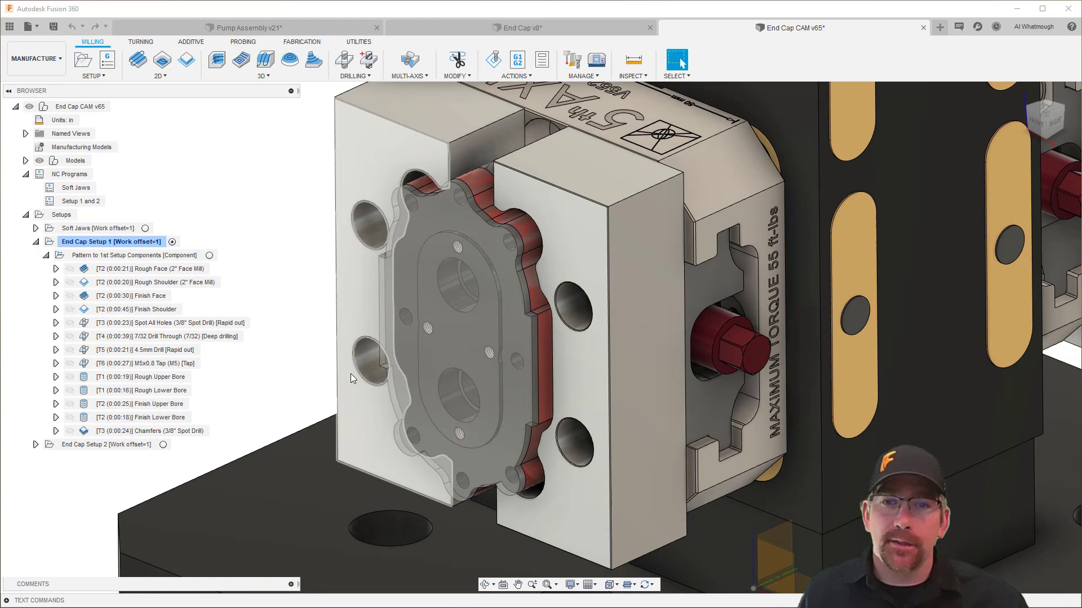
{"action": "double_click", "coordinate": [57, 202]}
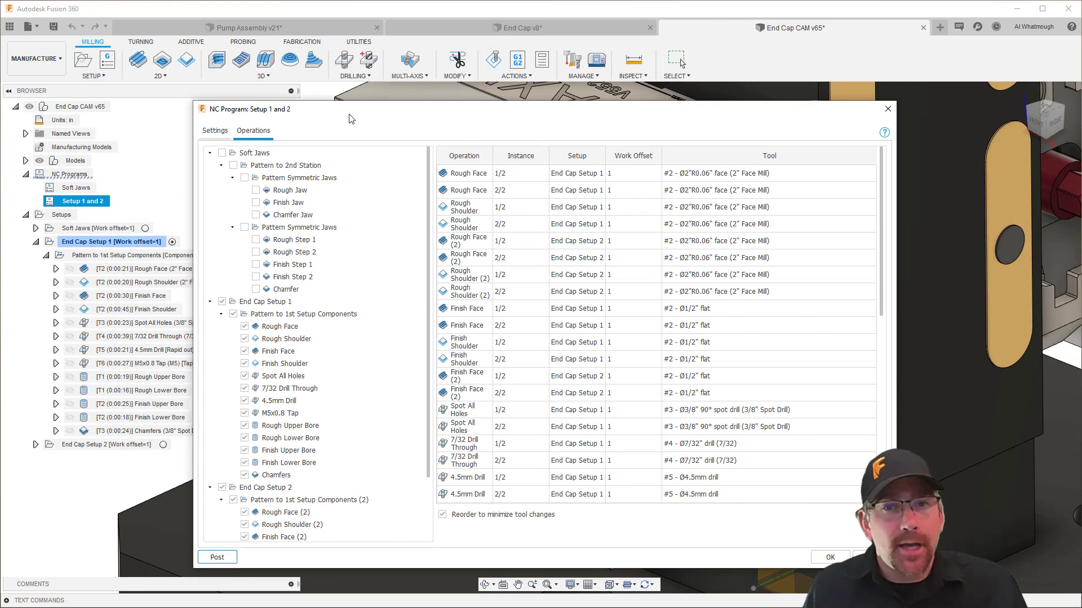
{"action": "left_click", "coordinate": [217, 136]}
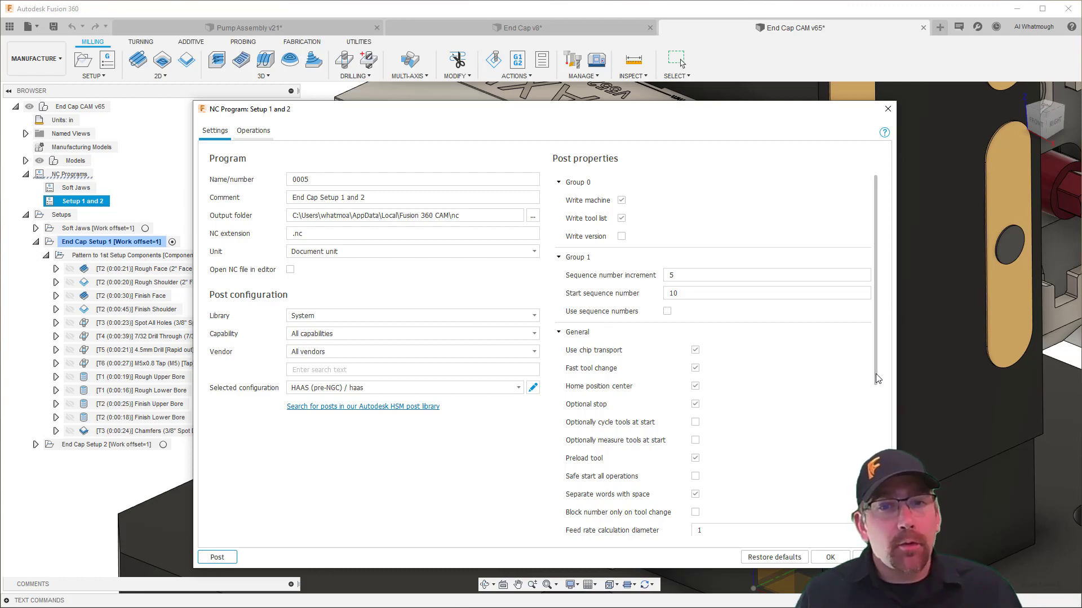
{"action": "left_click_drag", "start_coordinate": [874, 385], "coordinate": [881, 465]}
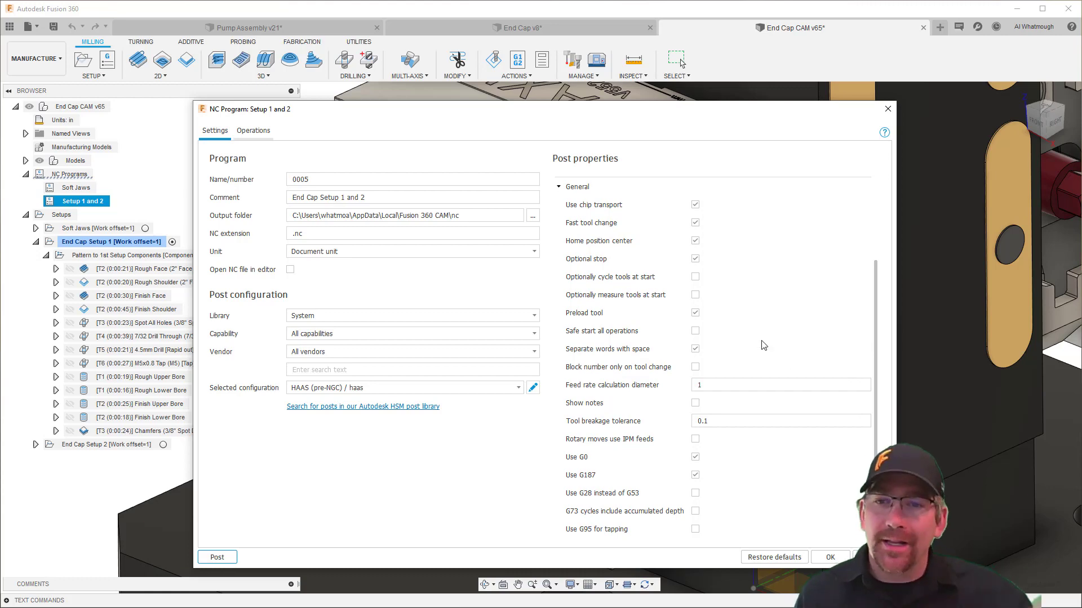
{"action": "scroll", "coordinate": [862, 524], "scroll_direction": "up", "scroll_amount": 3}
{"action": "left_click", "coordinate": [830, 557]}
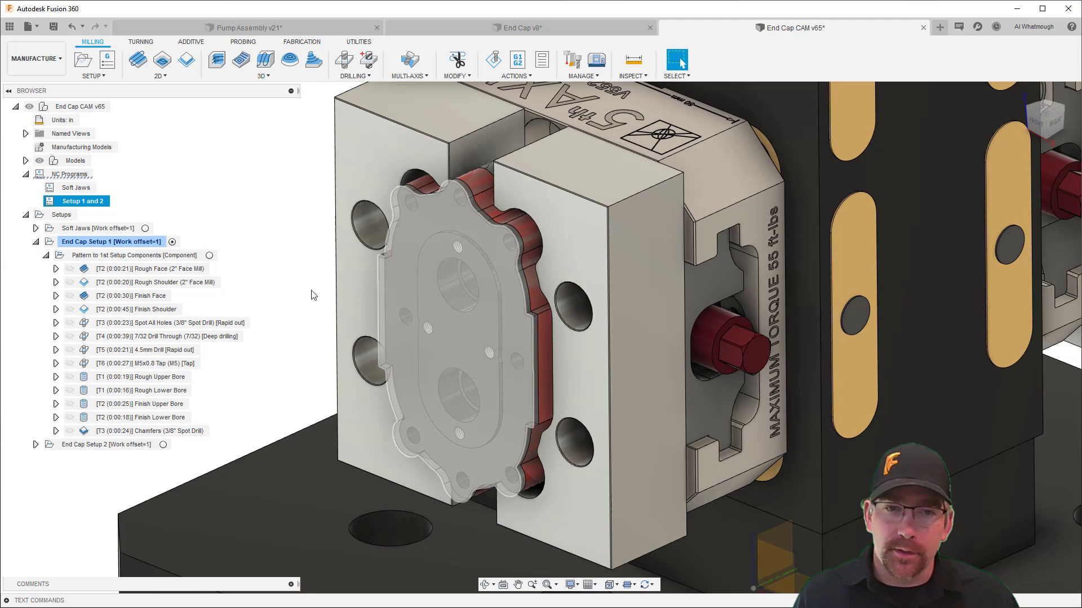
Generate the Setup 1 and 2 (Program 0005) setup sheet and scroll through its summary and tools
{"action": "right_click", "coordinate": [103, 203]}
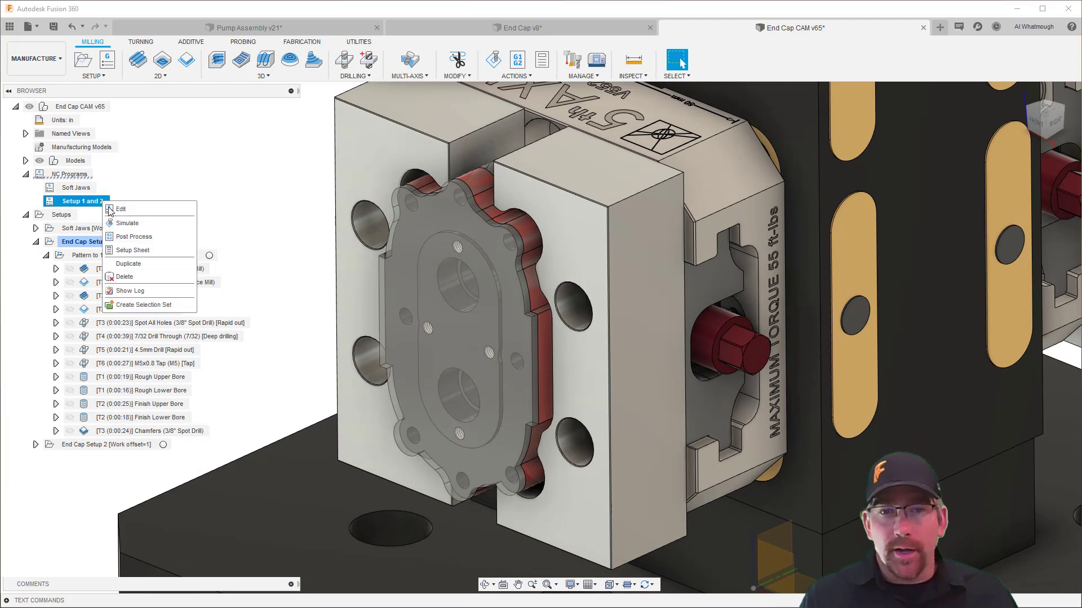
{"action": "left_click", "coordinate": [141, 251]}
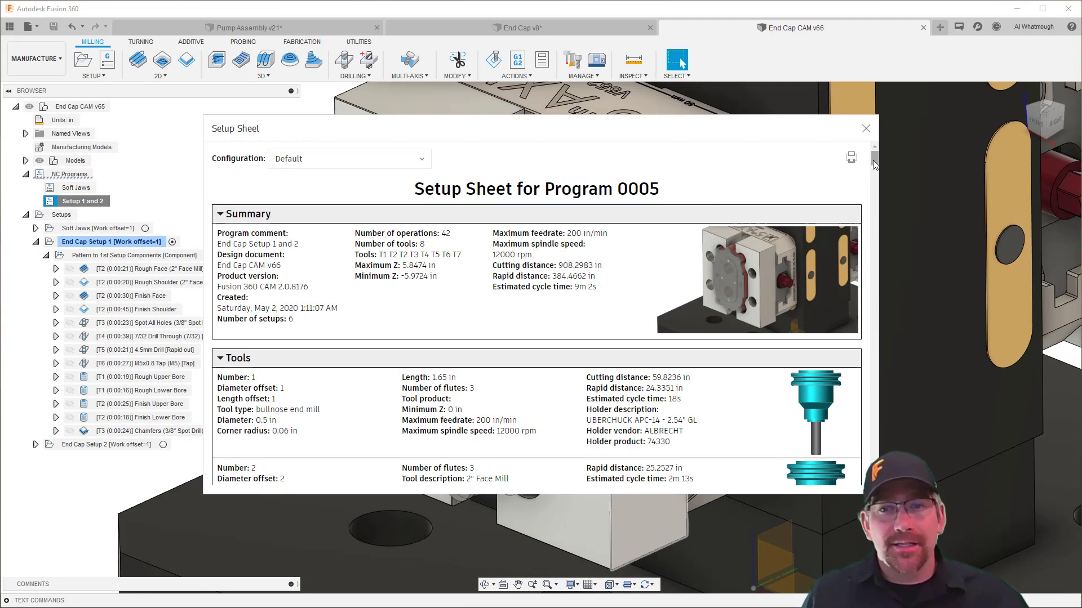
{"action": "left_click_drag", "start_coordinate": [873, 160], "coordinate": [875, 183]}
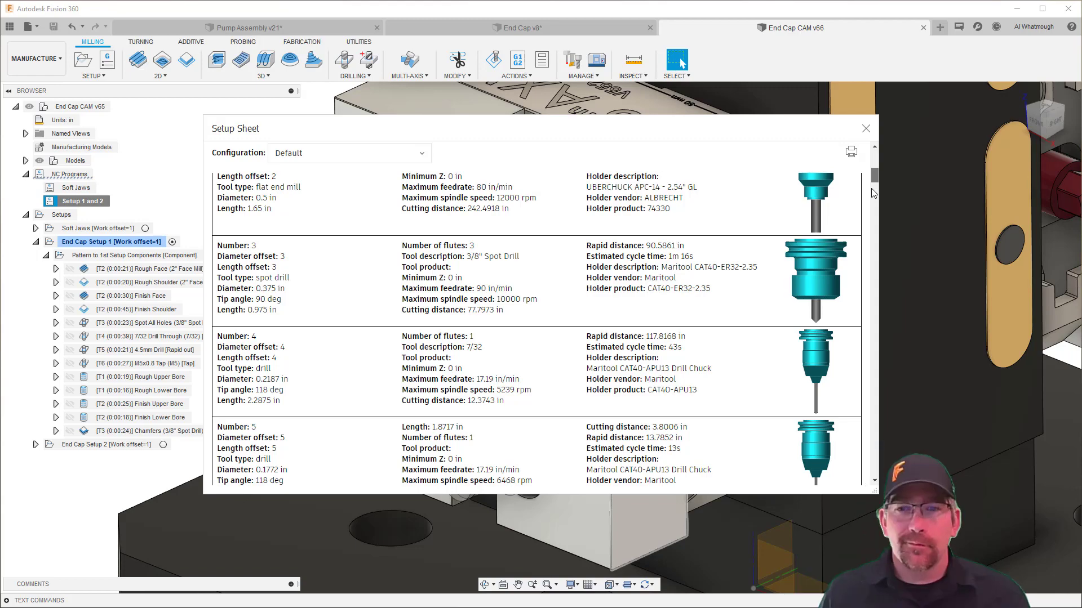
{"action": "scroll", "coordinate": [872, 193], "scroll_direction": "down", "scroll_amount": 5}
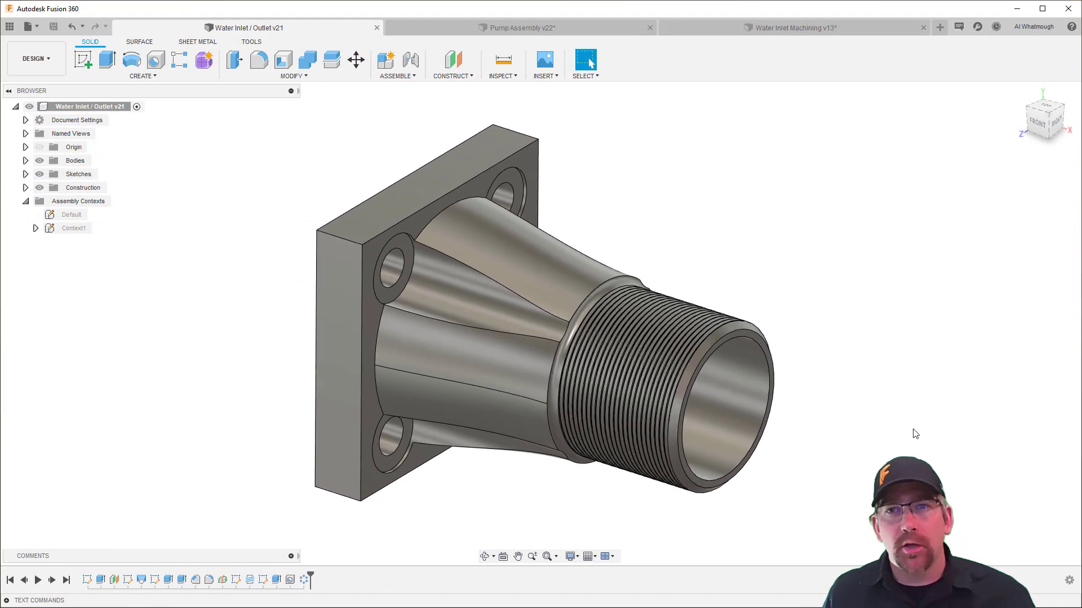
Move the inlet's offset plane to -58 mm to lengthen the part
{"action": "double_click", "coordinate": [115, 581]}
{"action": "left_click_drag", "start_coordinate": [614, 376], "coordinate": [810, 373]}
{"action": "left_click", "coordinate": [1014, 227]}
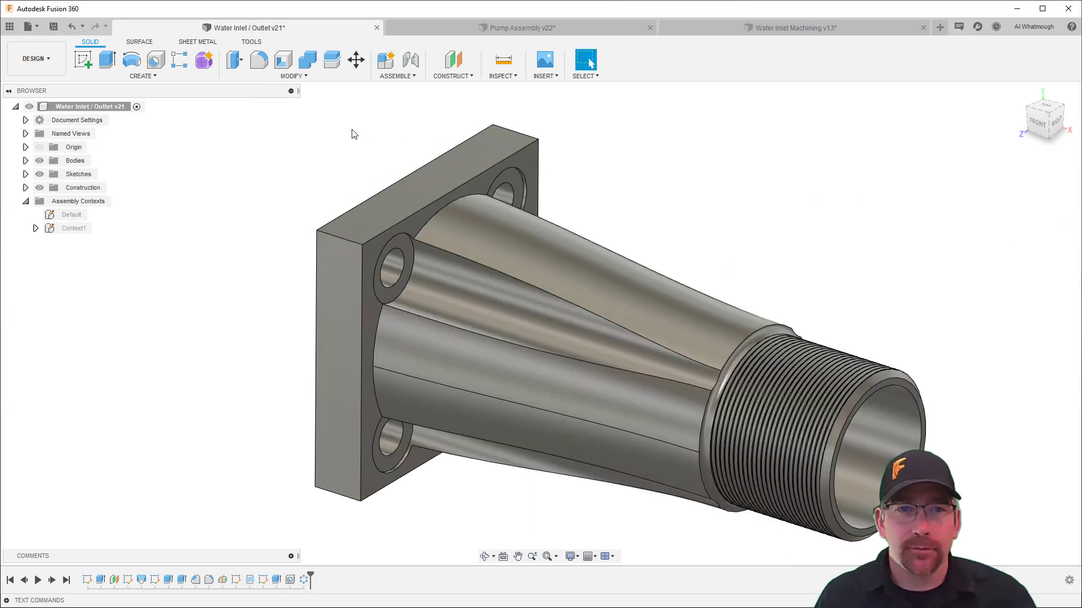
Save the Water Inlet / Outlet as a milestone version and open Pump Assembly
{"action": "left_click", "coordinate": [54, 28]}
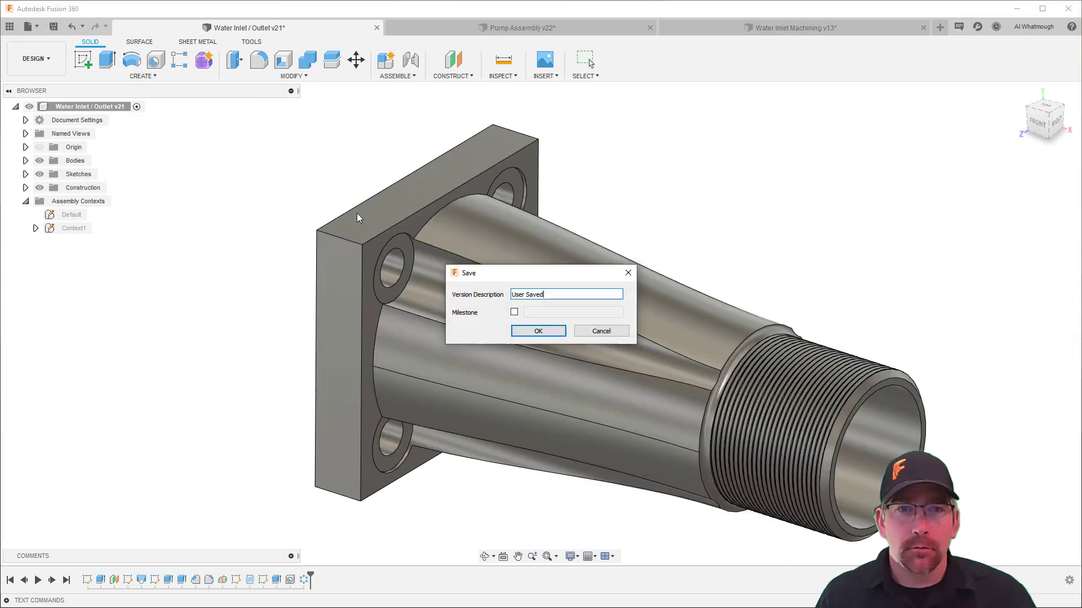
{"action": "left_click", "coordinate": [514, 312]}
{"action": "left_click", "coordinate": [537, 331]}
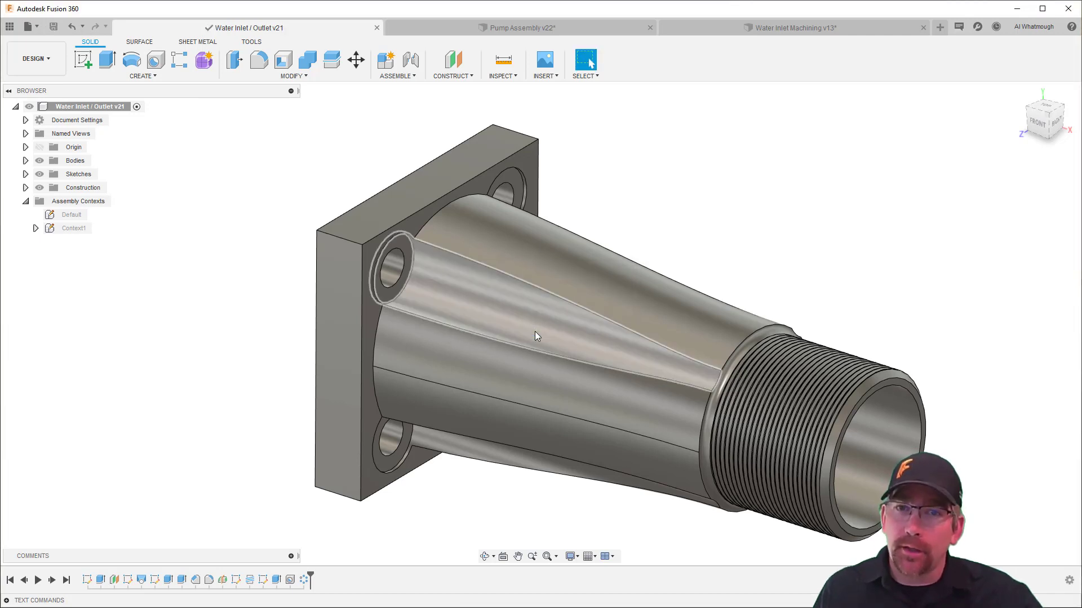
{"action": "left_click", "coordinate": [560, 29]}
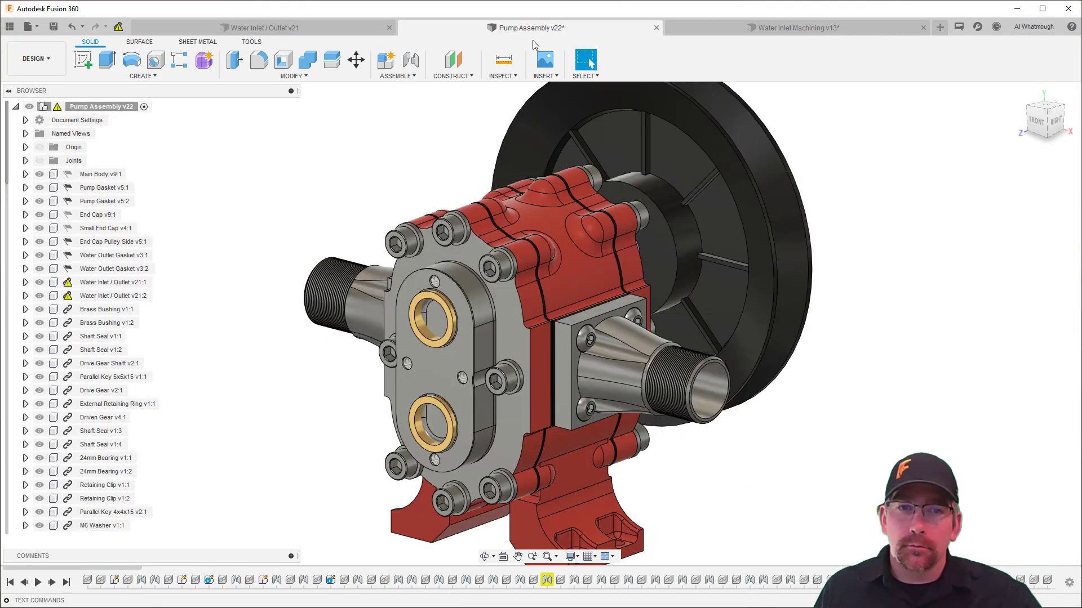
Update the assembly's inlets to v22 and open Water Inlet Machining v13
{"action": "left_click", "coordinate": [119, 29]}
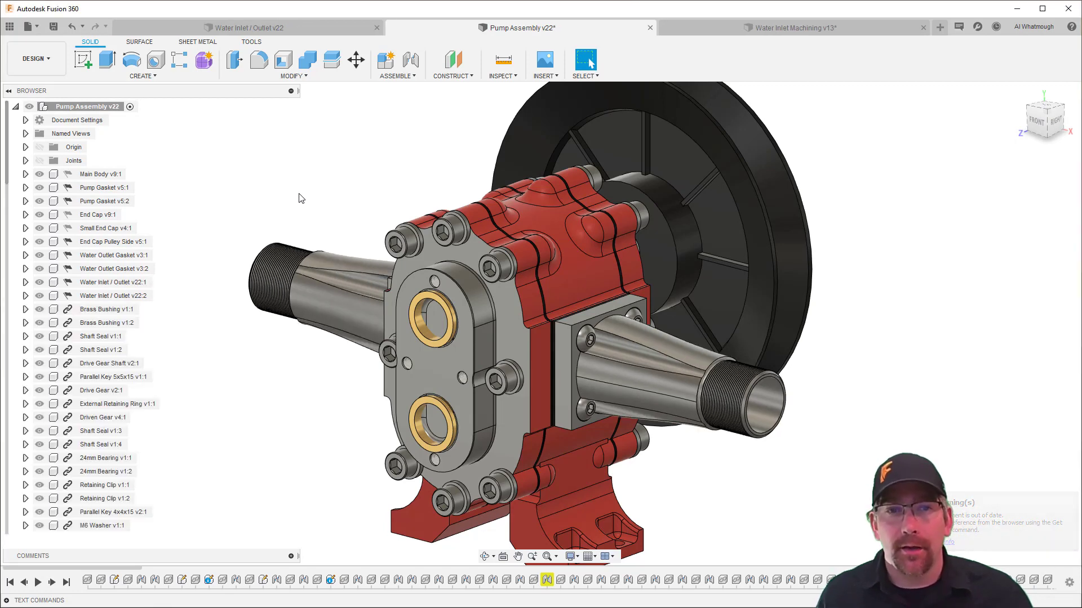
{"action": "left_click", "coordinate": [753, 28]}
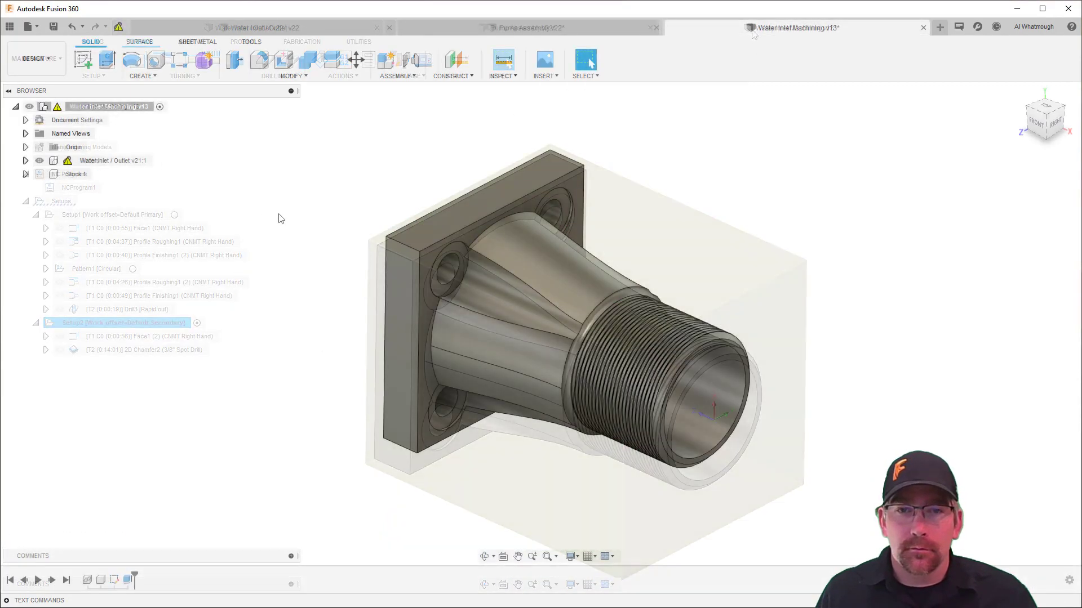
Update the machining model to the v22 inlet and regenerate all setups in Manufacture
{"action": "left_click", "coordinate": [118, 28]}
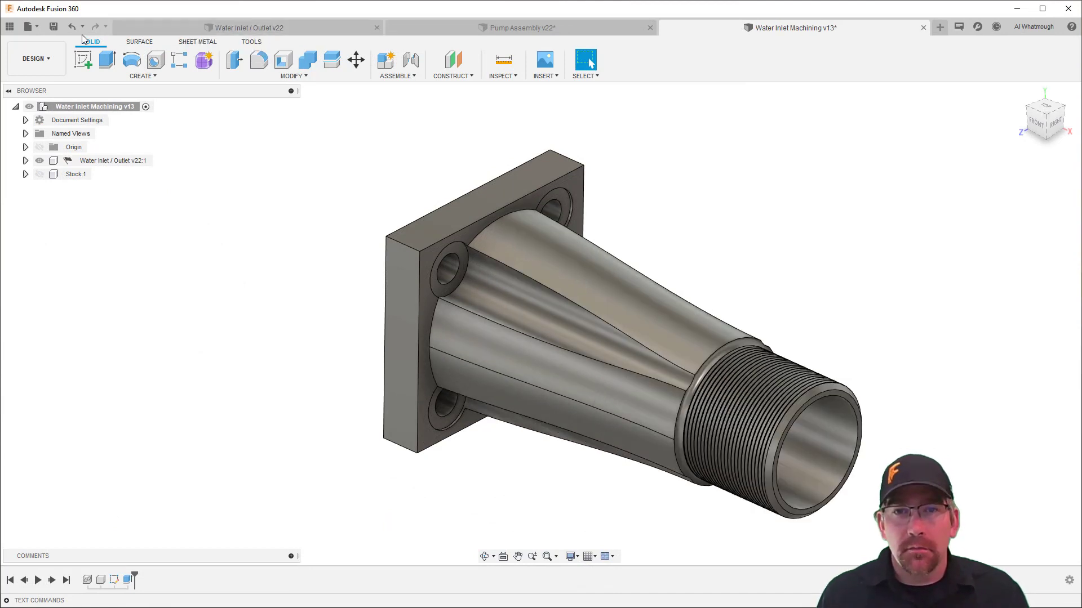
{"action": "left_click", "coordinate": [47, 58]}
{"action": "left_click", "coordinate": [37, 205]}
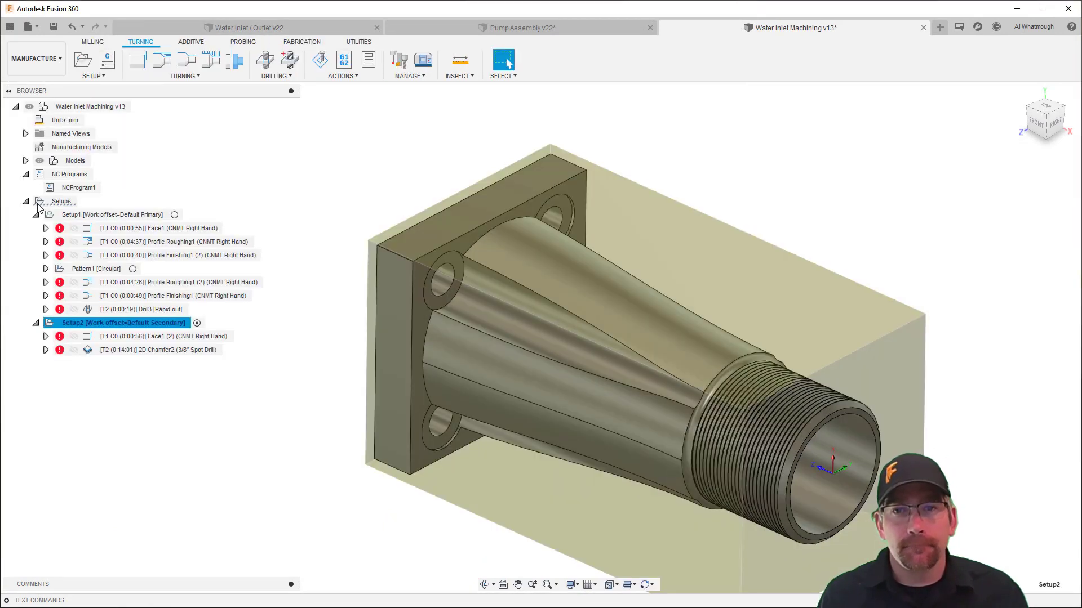
{"action": "right_click", "coordinate": [66, 202]}
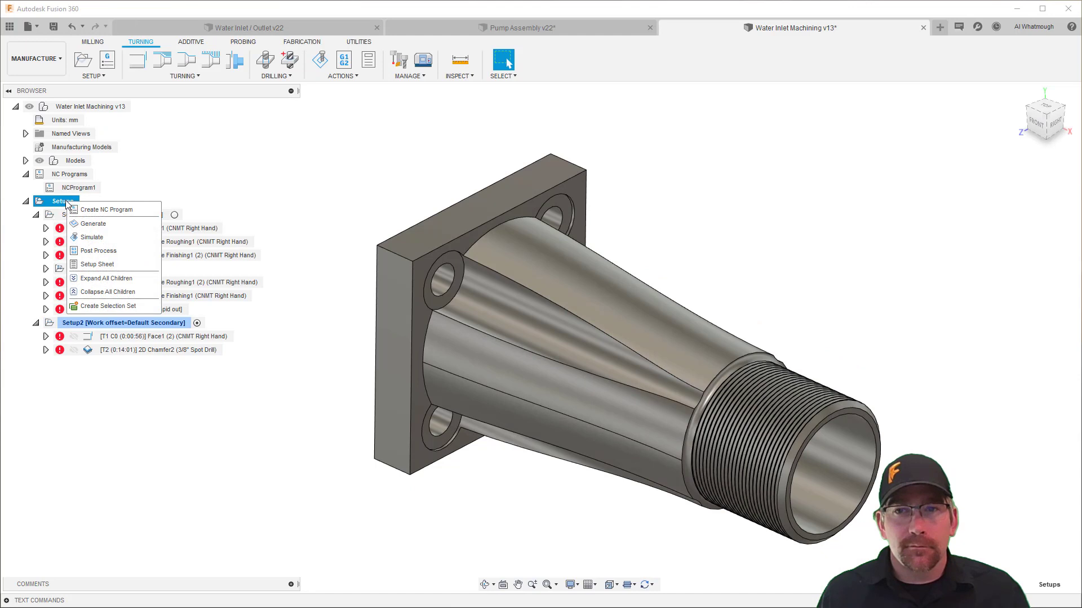
{"action": "left_click", "coordinate": [86, 225]}
Review the regenerated Face1, Profile Roughing1, Profile Finishing1 (2) and Profile Roughing1 (2) toolpaths
{"action": "left_click", "coordinate": [90, 228]}
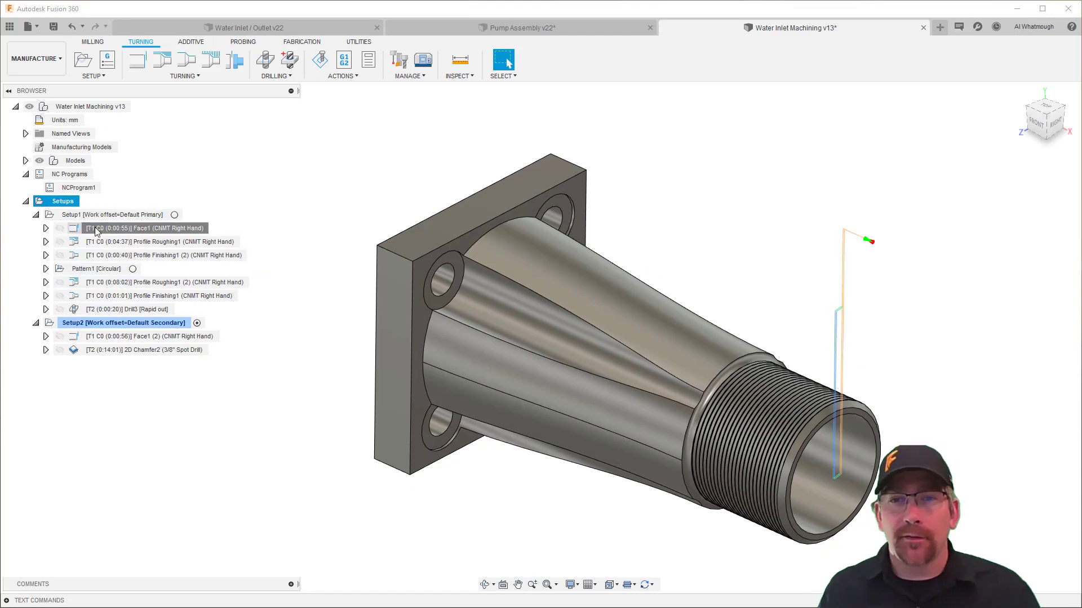
{"action": "left_click", "coordinate": [100, 242]}
{"action": "left_click", "coordinate": [102, 255]}
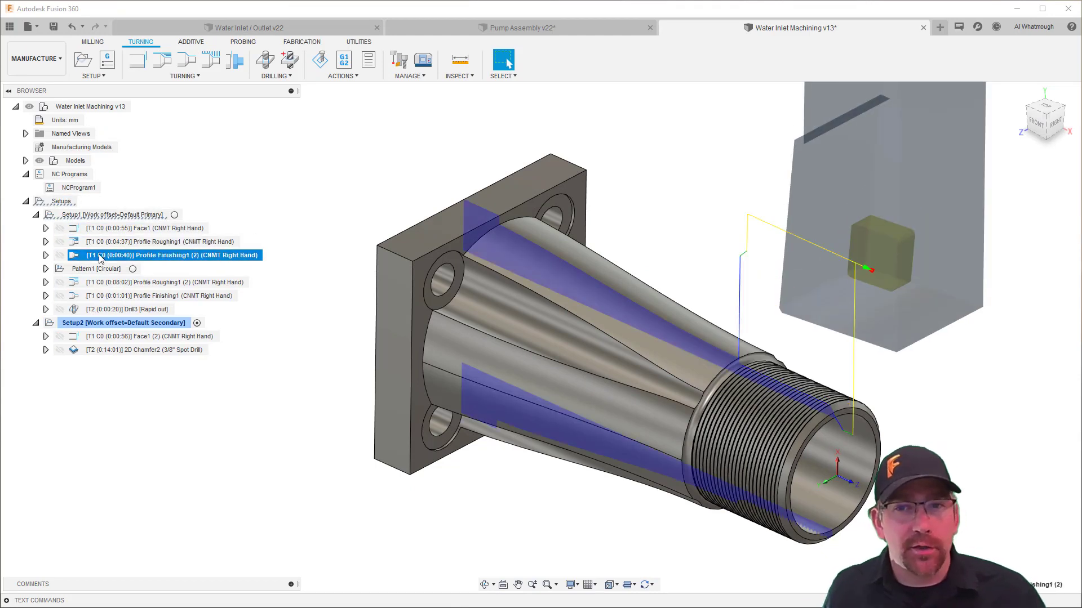
{"action": "left_click", "coordinate": [104, 283]}
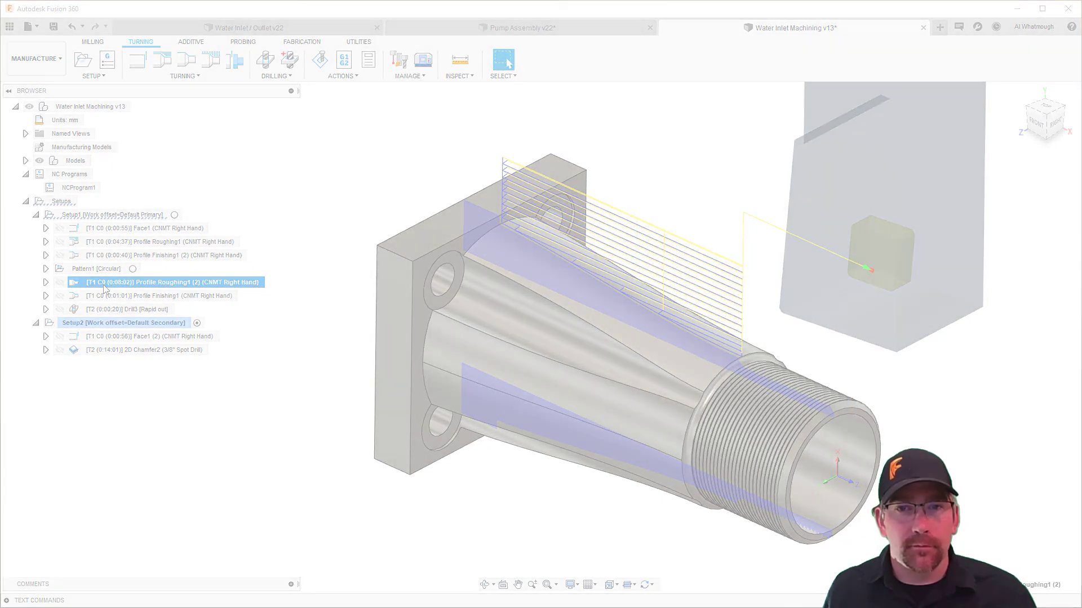